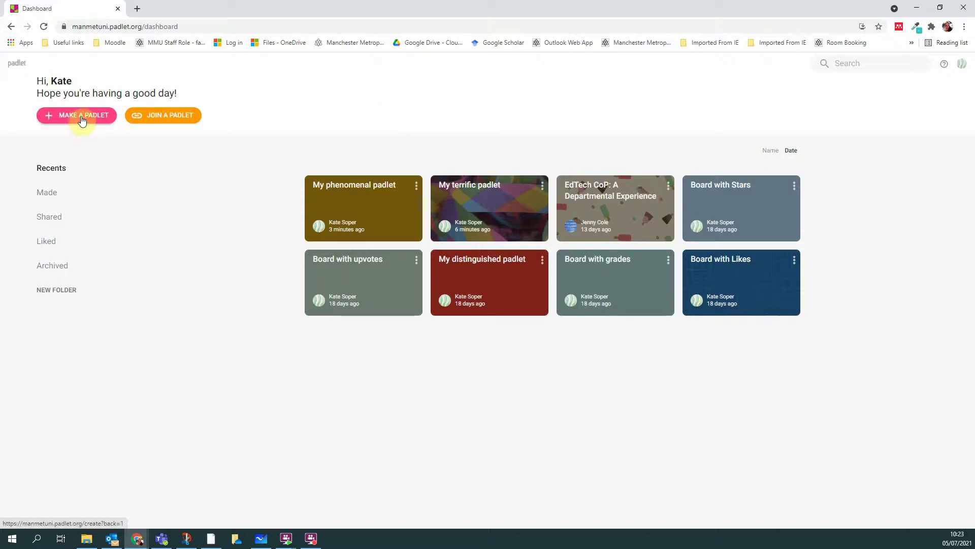
Create a Timeline padlet titled 'My swanky padlet' and dismiss its setup panel
{"action": "left_click", "coordinate": [83, 121]}
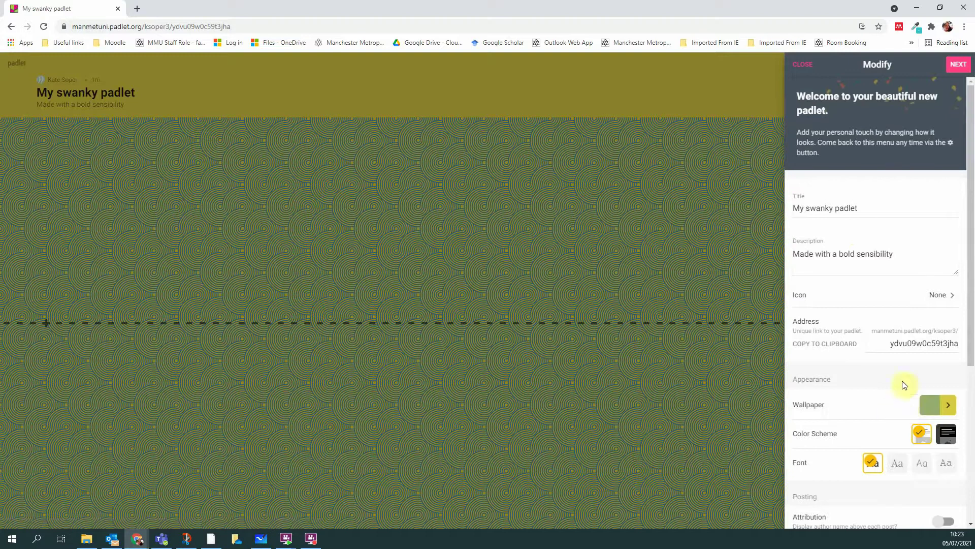
{"action": "scroll", "coordinate": [873, 396], "scroll_direction": "down", "scroll_amount": 3}
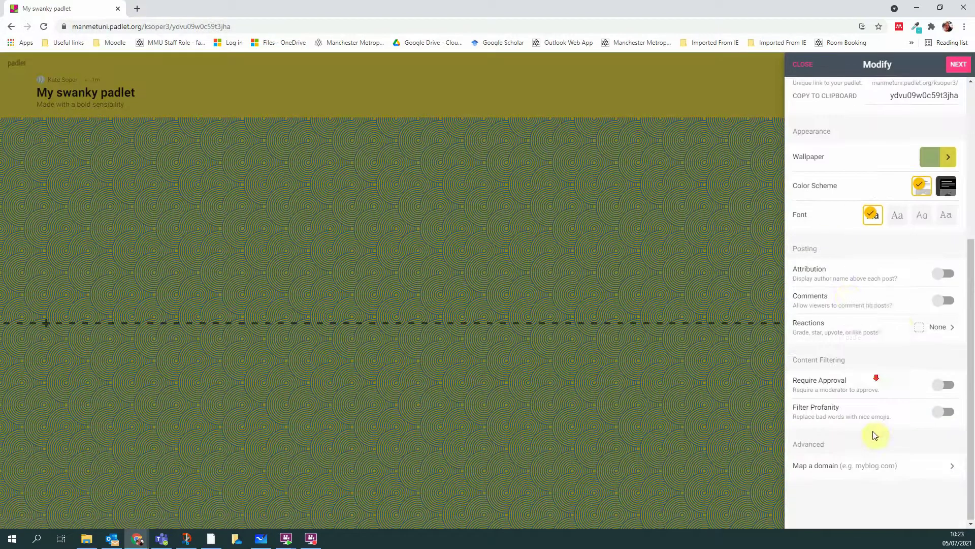
{"action": "scroll", "coordinate": [838, 207], "scroll_direction": "up", "scroll_amount": 3}
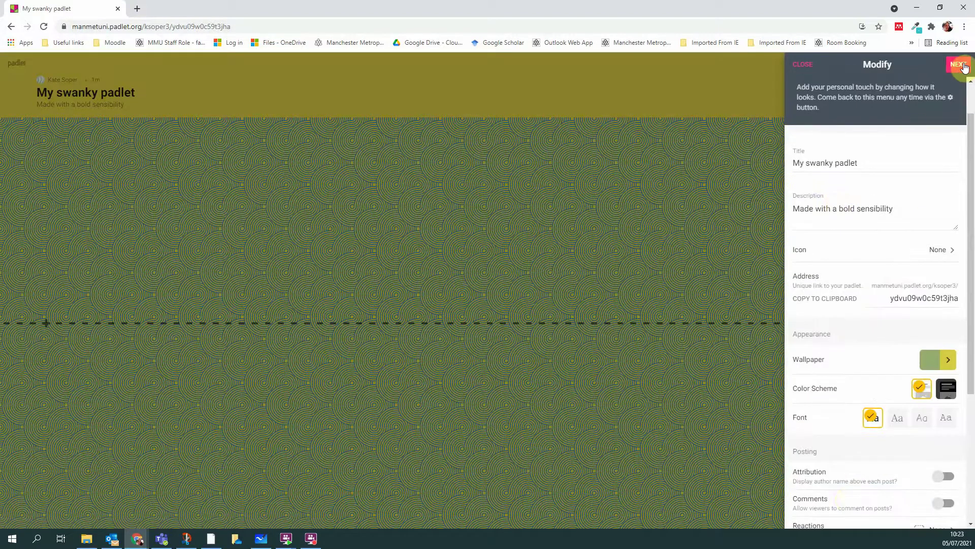
{"action": "left_click", "coordinate": [960, 65]}
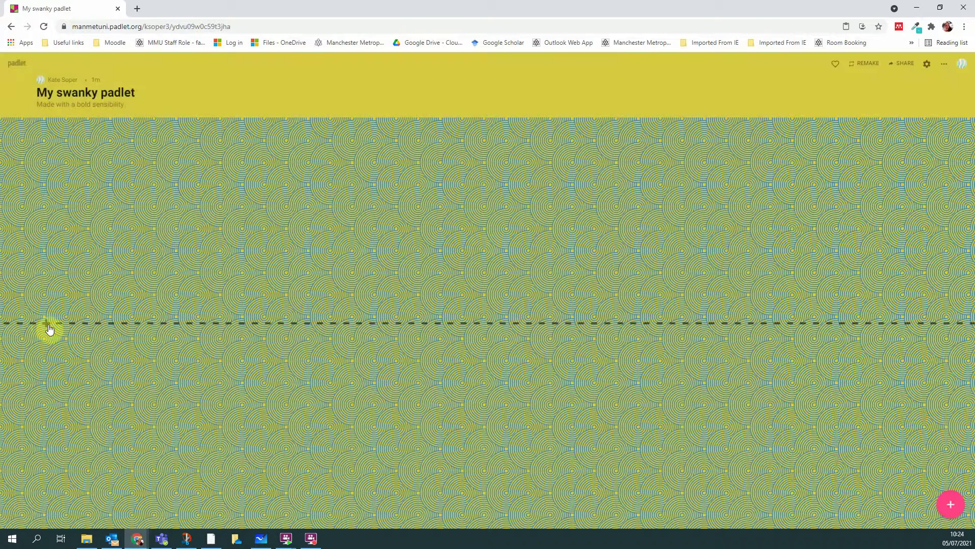
Add a 'started to plan' post with the first anxious nail-biting GIF attached
{"action": "left_click", "coordinate": [97, 323]}
{"action": "type", "text": "started to plan"}
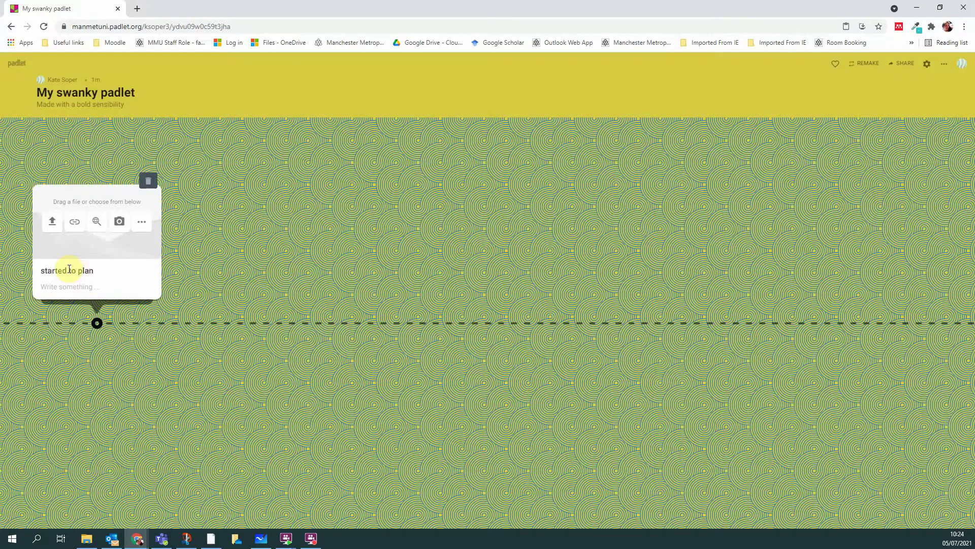
{"action": "left_click", "coordinate": [142, 223]}
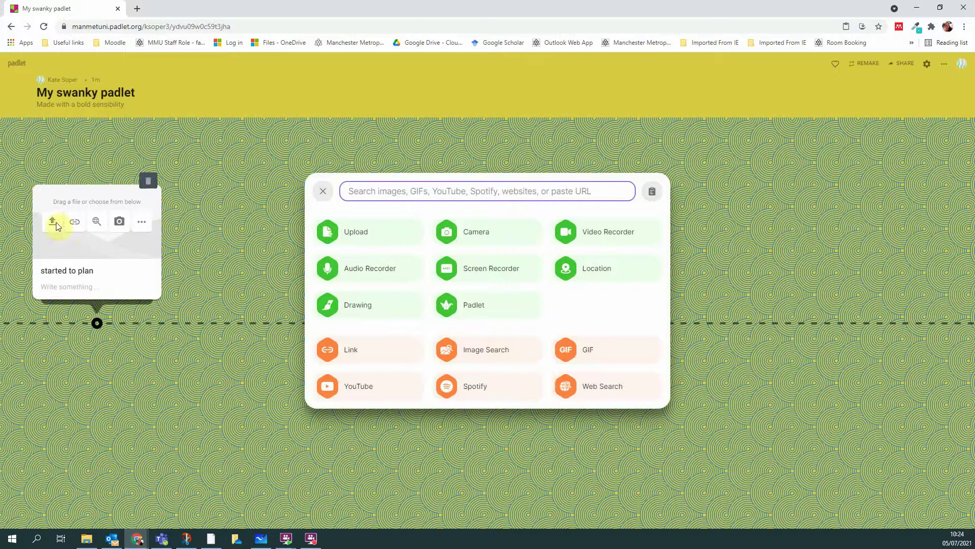
{"action": "left_click", "coordinate": [619, 358]}
{"action": "left_click", "coordinate": [363, 201]}
{"action": "type", "text": "anxious"}
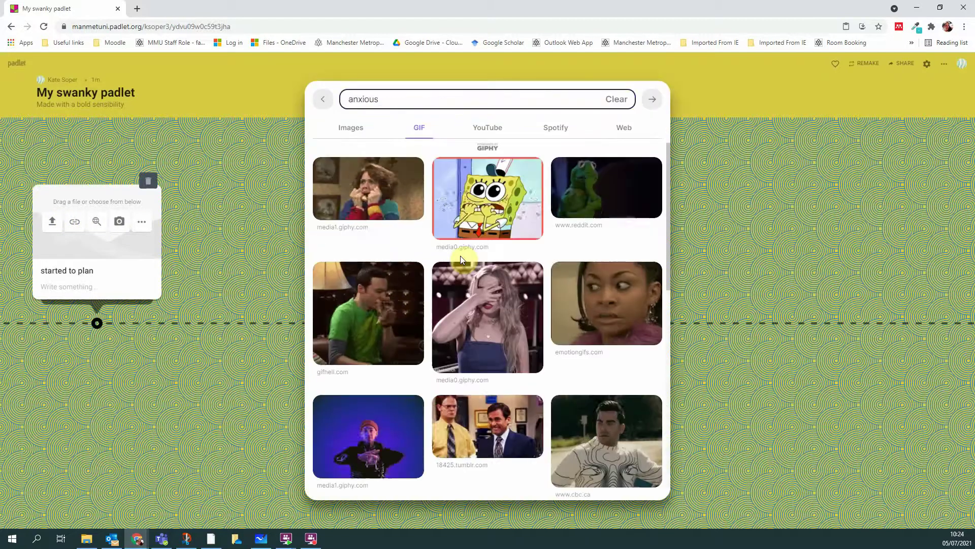
{"action": "left_click", "coordinate": [361, 194]}
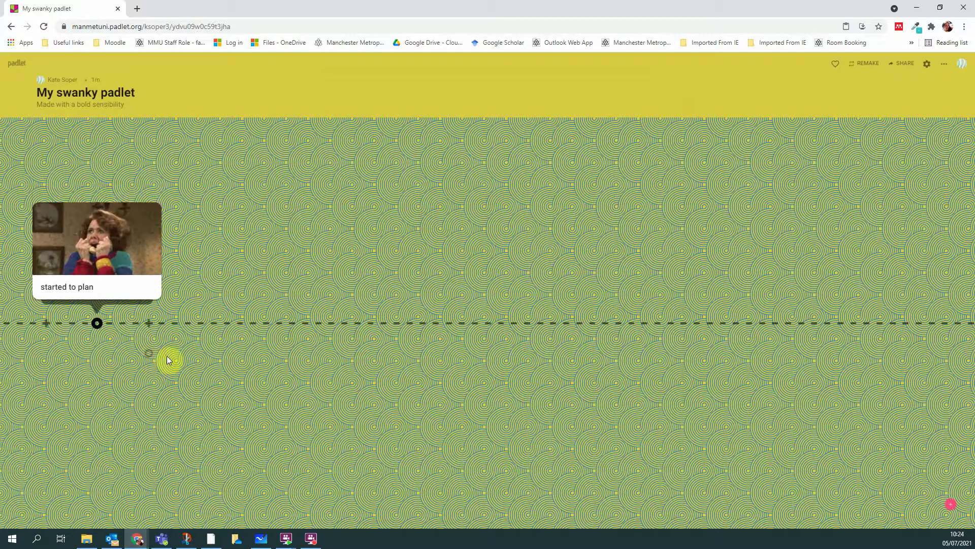
Post the first 'course introduction' YouTube video, then start another post further along the timeline
{"action": "left_click", "coordinate": [199, 323]}
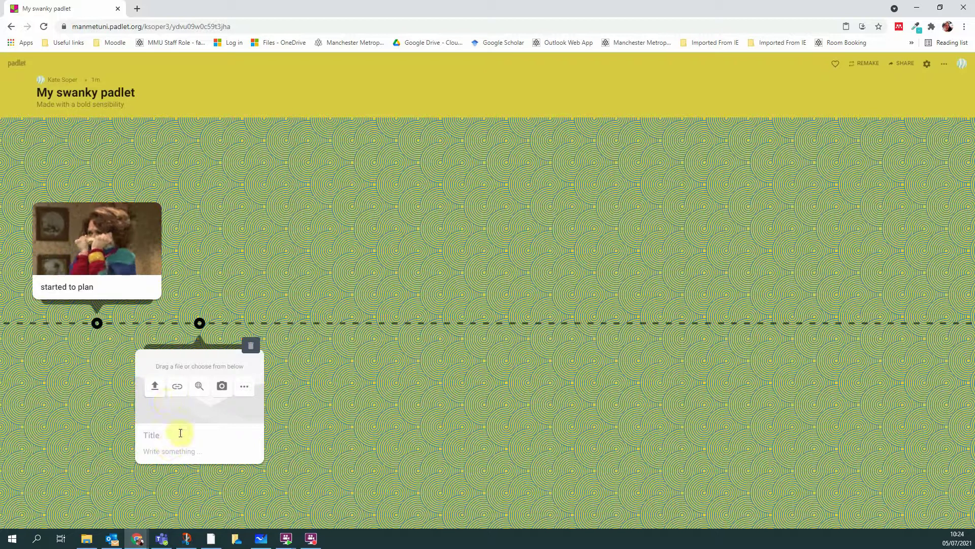
{"action": "left_click", "coordinate": [245, 386]}
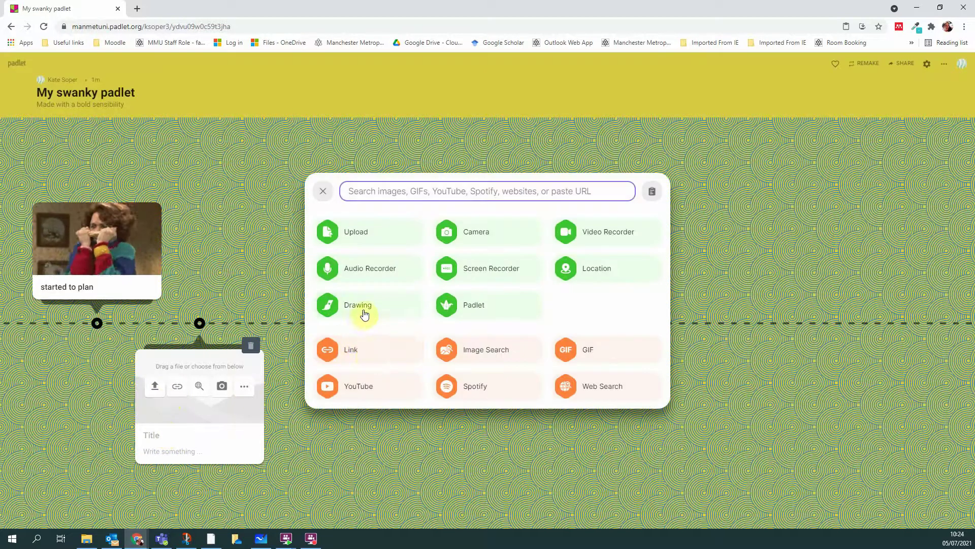
{"action": "left_click", "coordinate": [389, 390]}
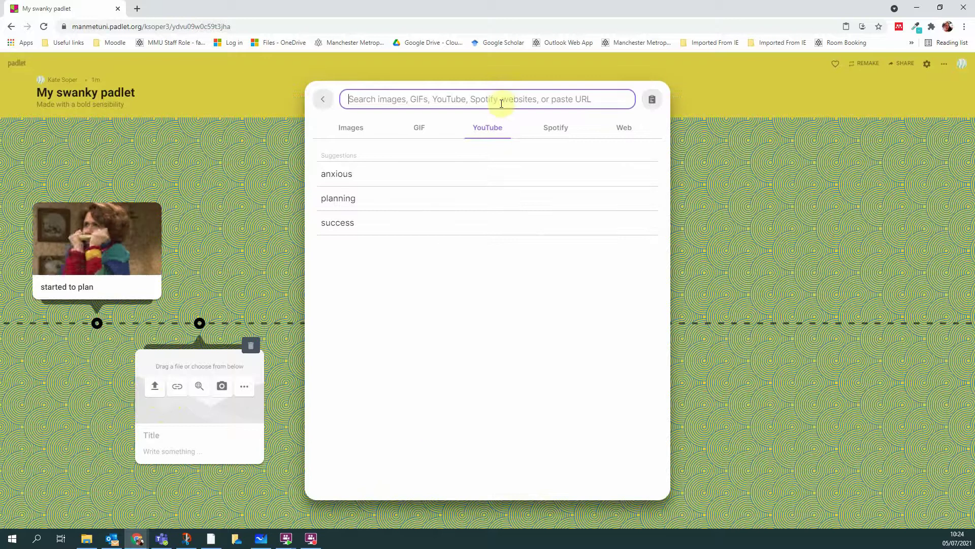
{"action": "type", "text": "course introduction"}
{"action": "left_click", "coordinate": [368, 188]}
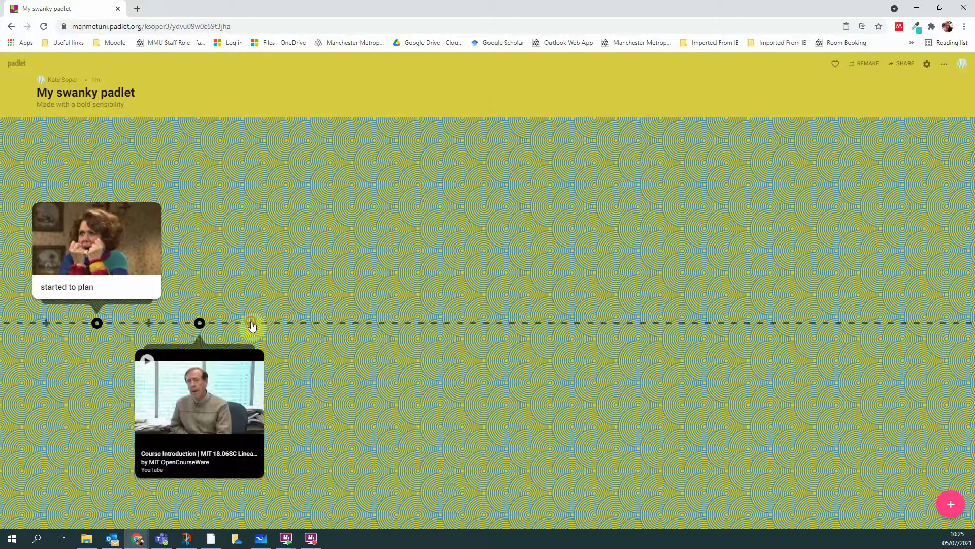
{"action": "left_click", "coordinate": [252, 323]}
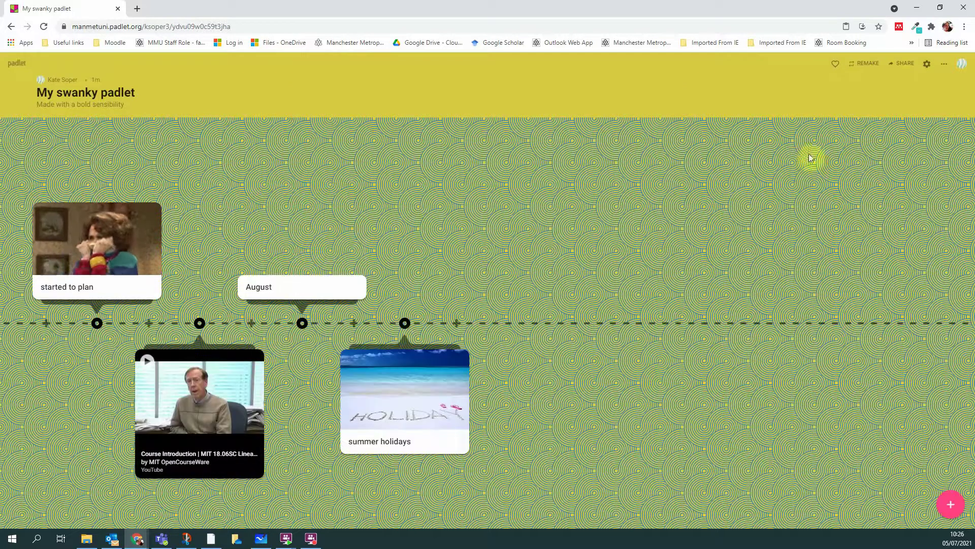
Open the secret padlet's privacy settings and reveal the visitor permission choices
{"action": "left_click", "coordinate": [907, 65]}
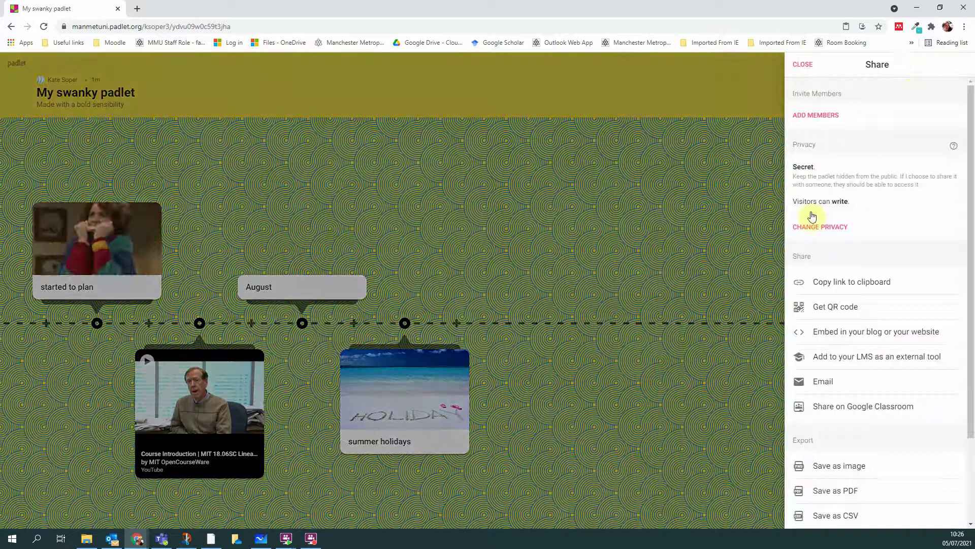
{"action": "left_click", "coordinate": [823, 227]}
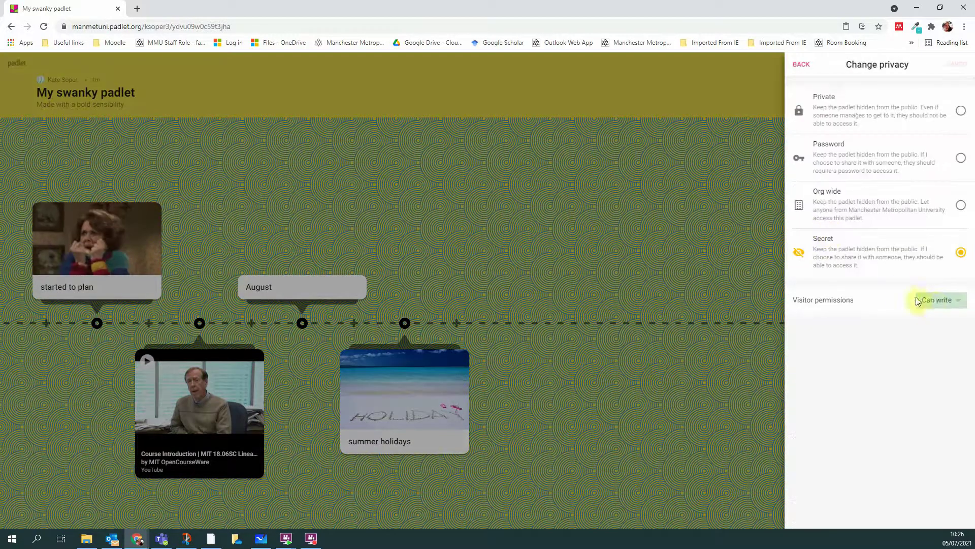
{"action": "left_click", "coordinate": [931, 300]}
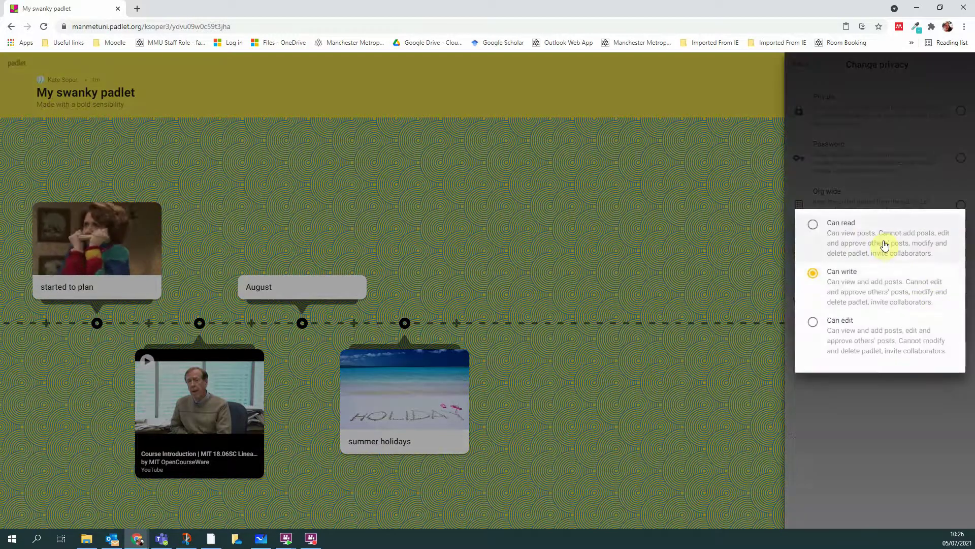